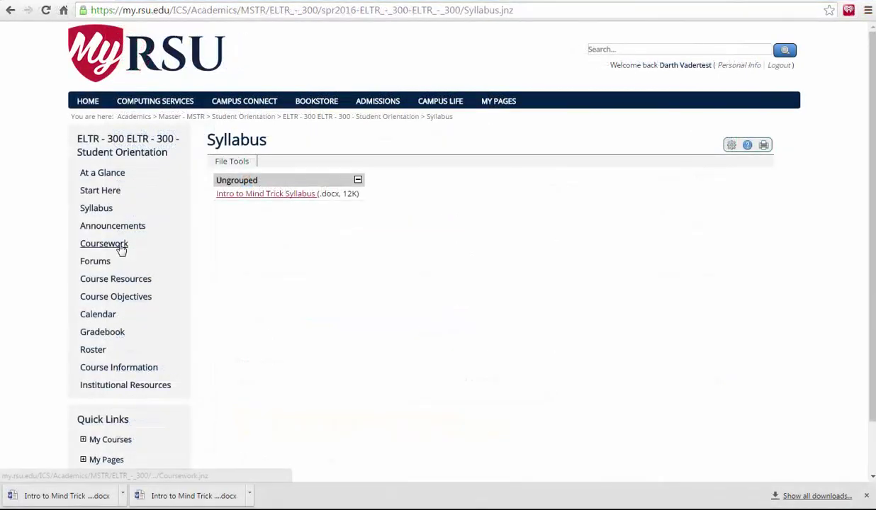
Open Exam One under Unit 1 in Coursework and begin the exam
click(120, 245)
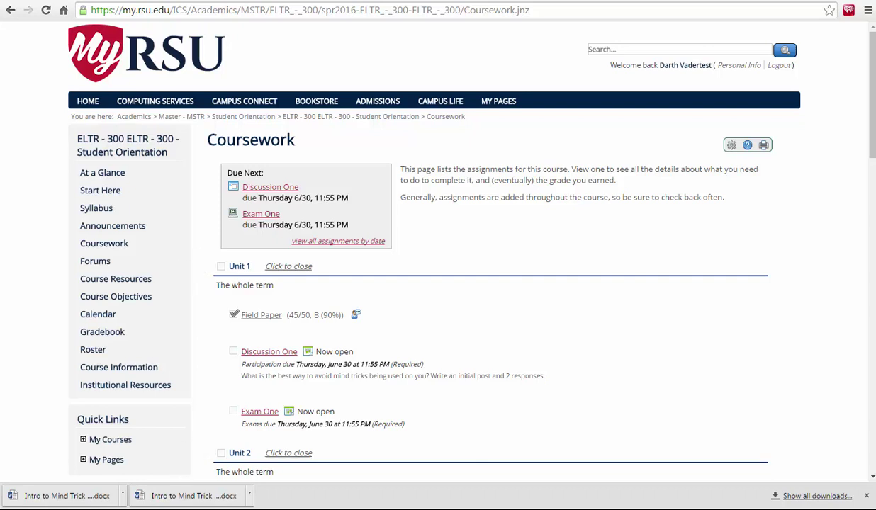
click(260, 411)
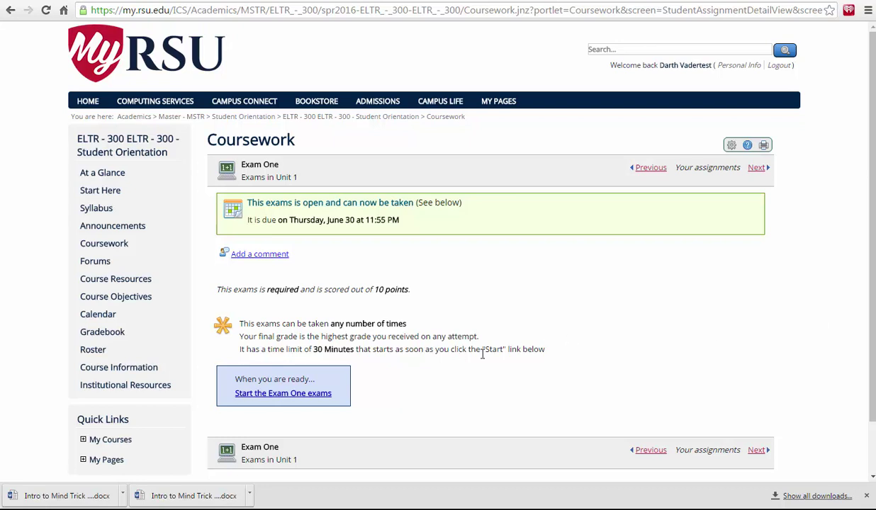
click(326, 393)
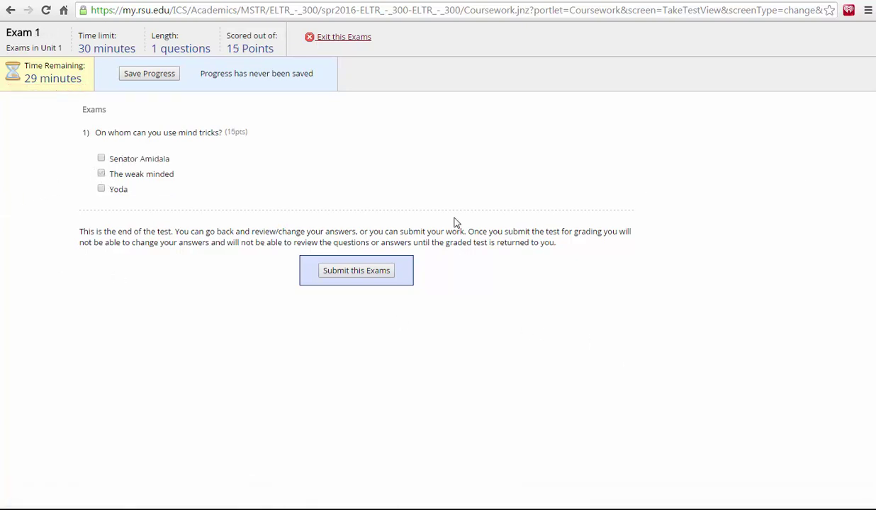
Answer the mind-tricks question with 'The weak minded' and submit the attempt
click(101, 173)
click(350, 272)
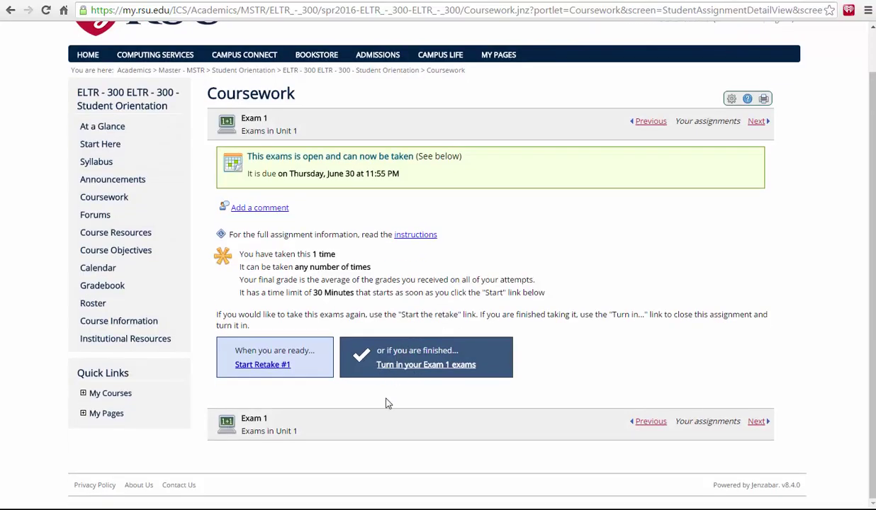
Turn in Exam 1 for a 15/15 grade, then open the Research Paper 1 assignment
click(418, 361)
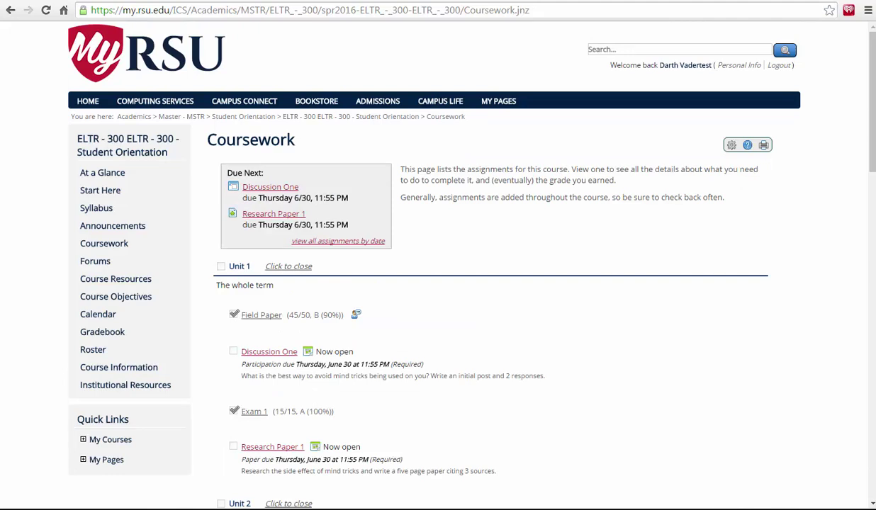
click(275, 445)
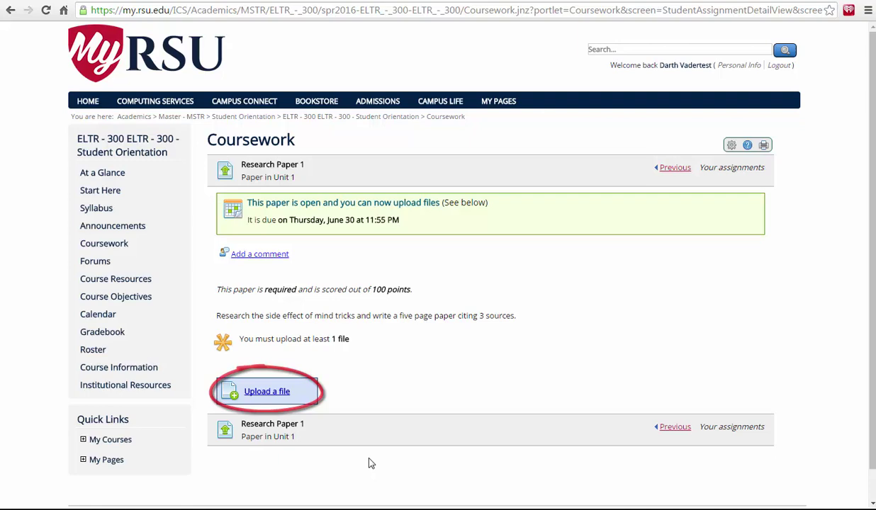
Start a Research Paper 1 file upload through MoxieManager's Upload > Local machine
click(269, 391)
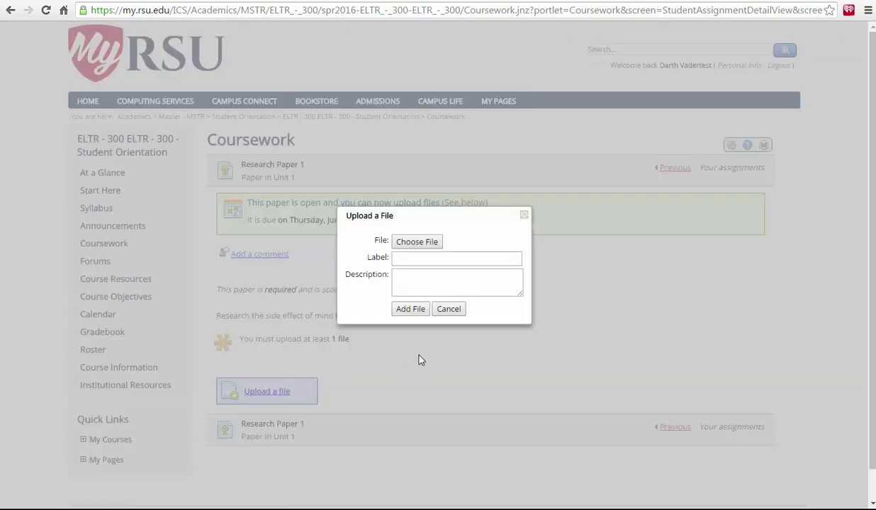
click(415, 242)
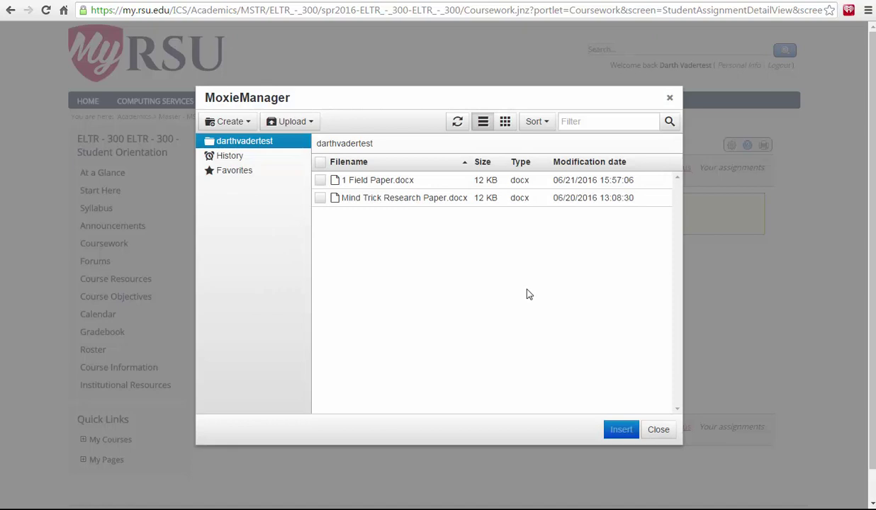
click(298, 122)
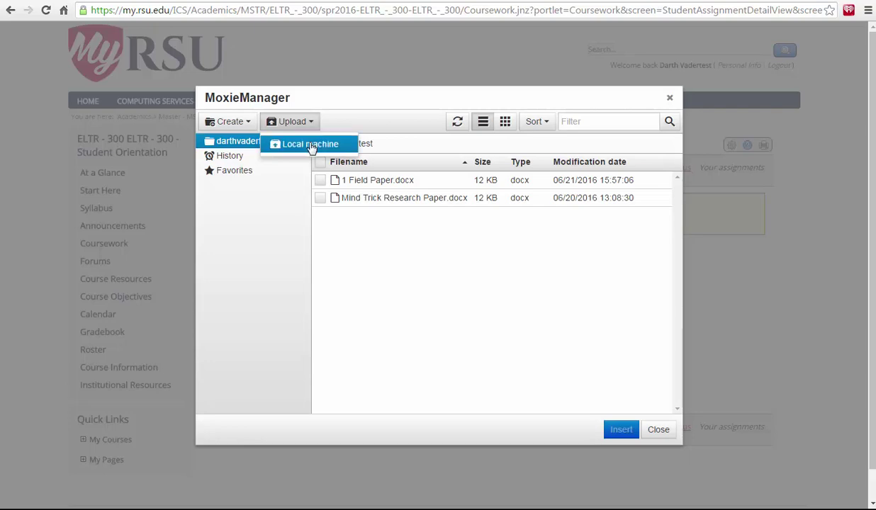
click(311, 146)
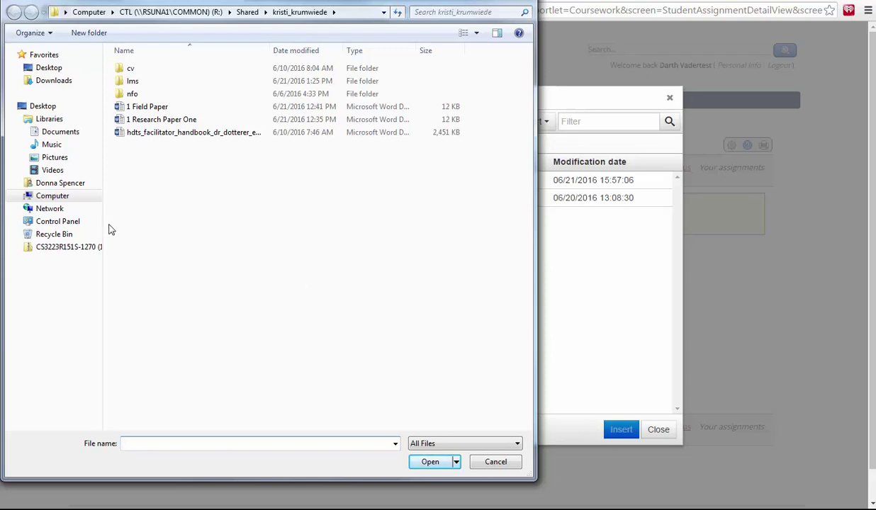
Upload the '1 Research Paper One' document from the Open dialog
click(145, 120)
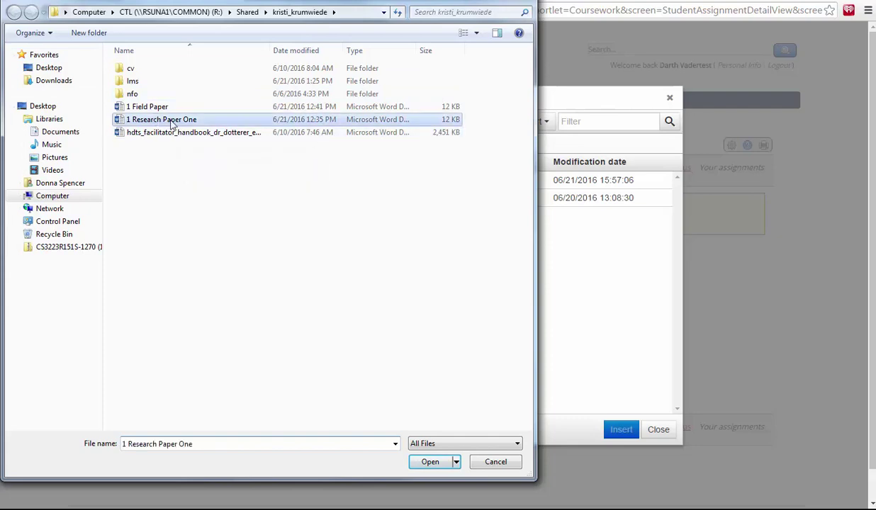
click(430, 463)
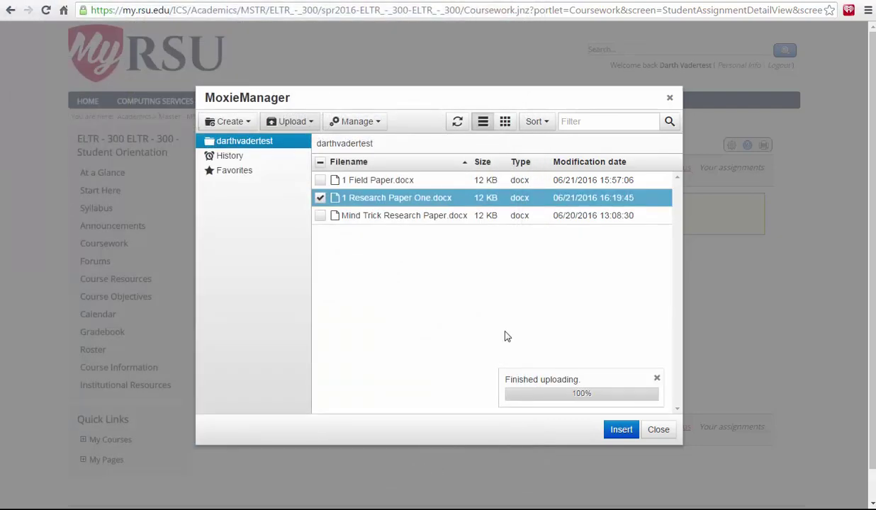
Attach 1 Research Paper One.docx with the label 'Research Paper' and add it to the assignment
click(620, 430)
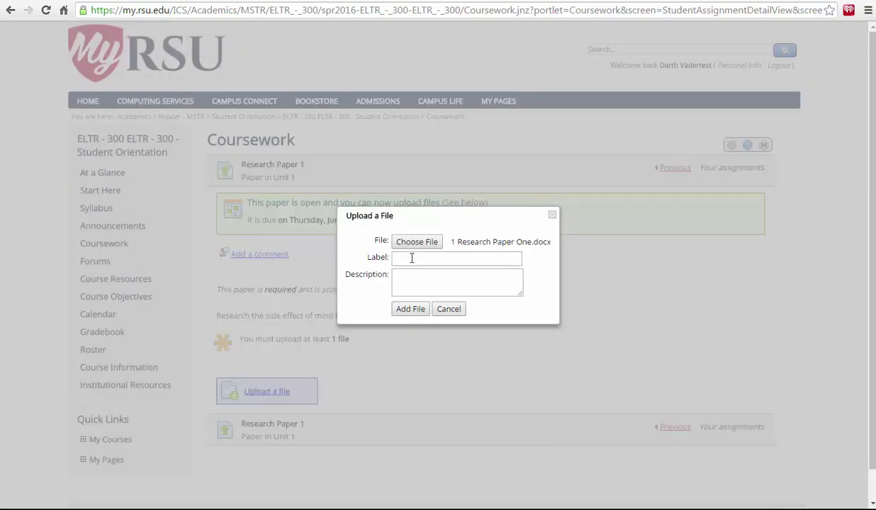
click(412, 258)
text(Research Paper)
click(418, 310)
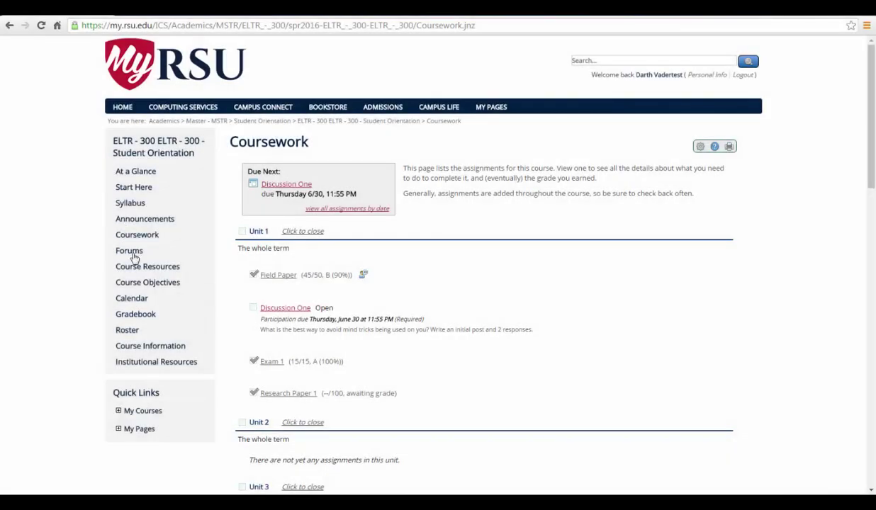
Go to the forums, enter the Avoid Mind Tricks topic, and begin a new post
click(129, 251)
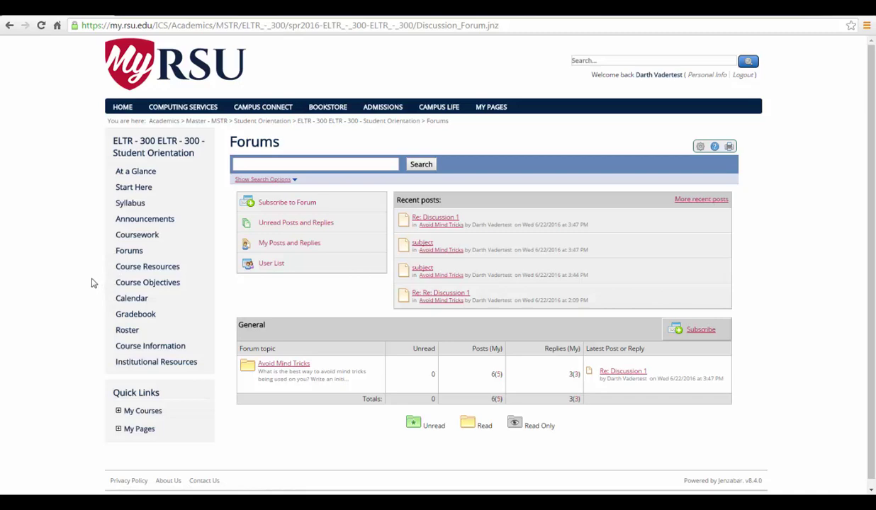
click(283, 363)
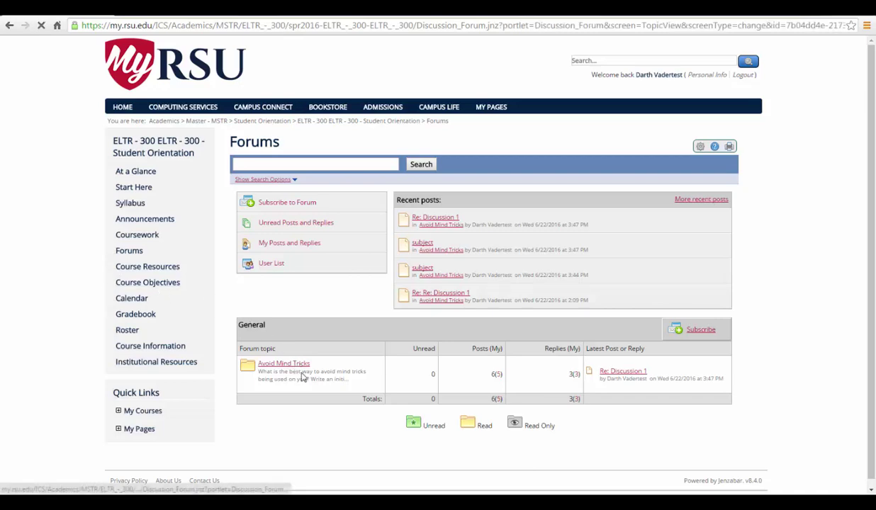
scroll(425, 340, down, 1)
scroll(425, 340, down, 3)
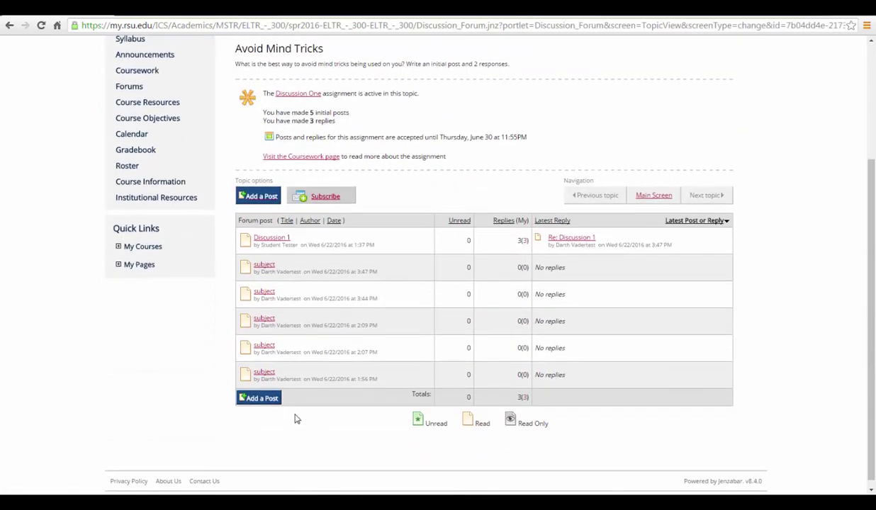
click(268, 400)
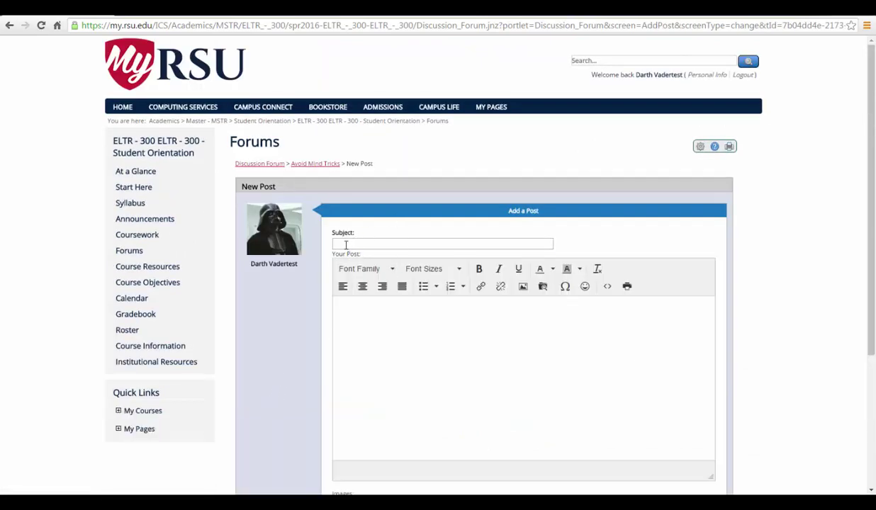
Publish a post titled 'subject' with body 'post' in Avoid Mind Tricks
click(346, 245)
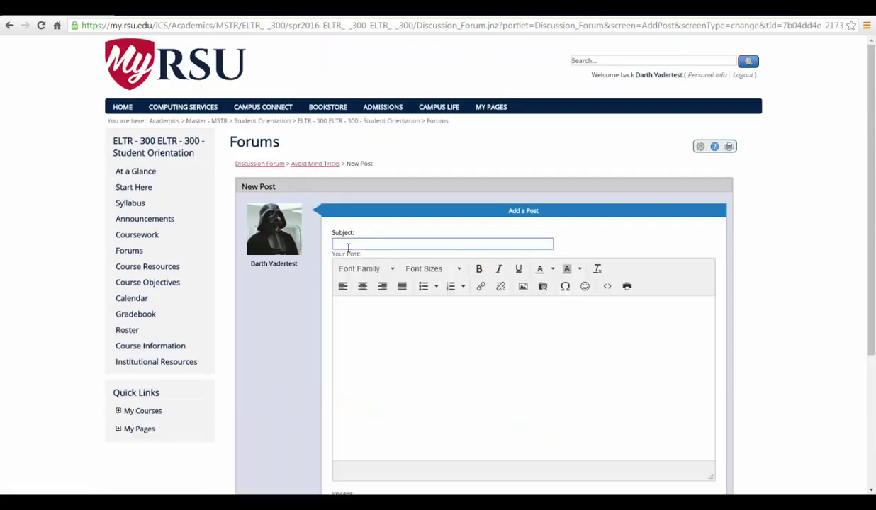
text(subject)
click(338, 294)
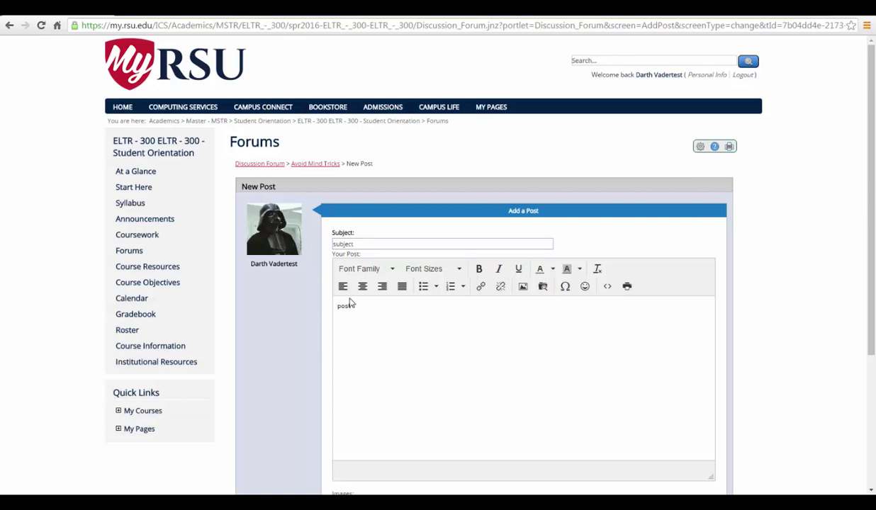
scroll(459, 271, down, 3)
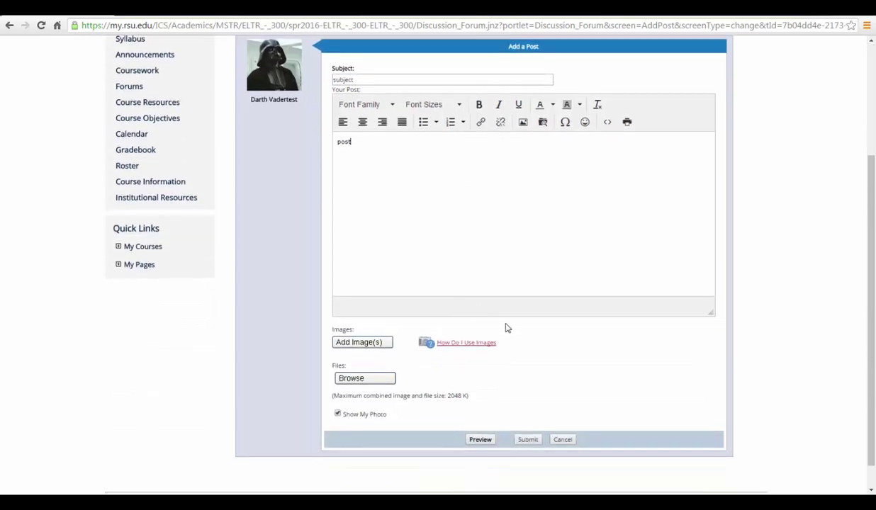
click(528, 440)
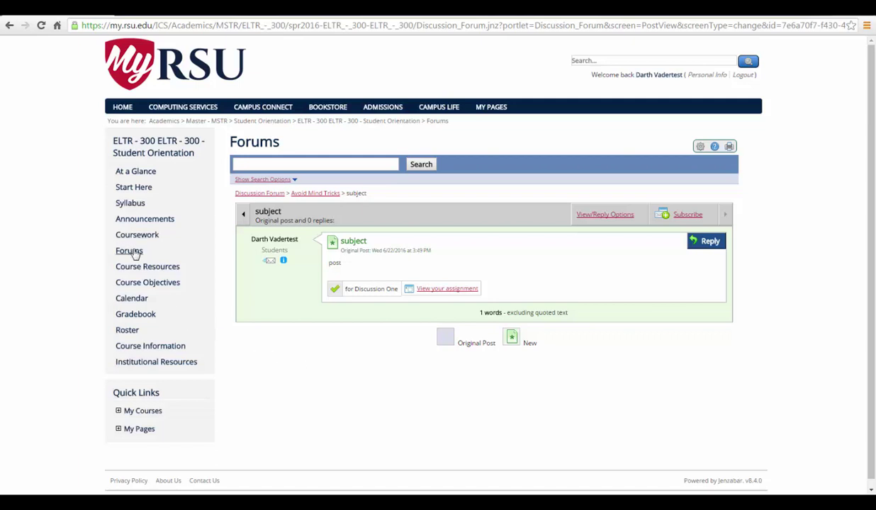
From the forums page, reply 'reply' to the earlier 'subject' post
click(134, 253)
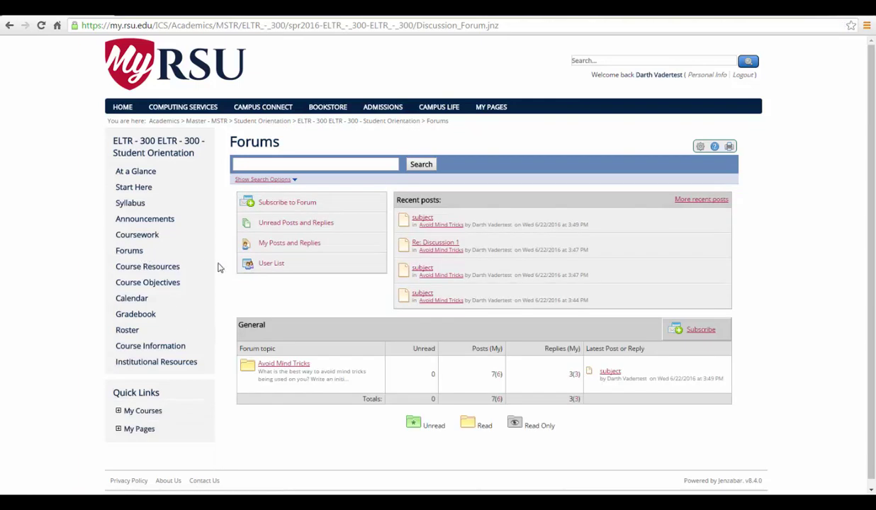
click(423, 270)
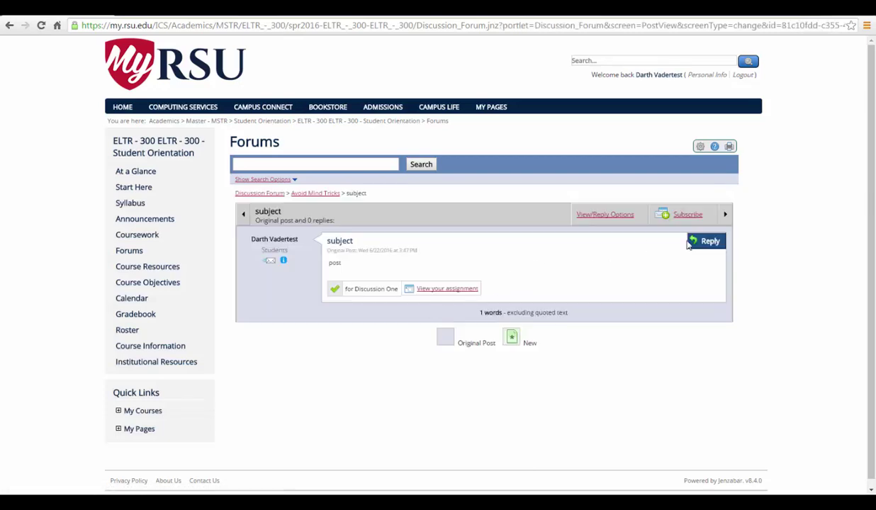
click(712, 243)
scroll(489, 269, down, 5)
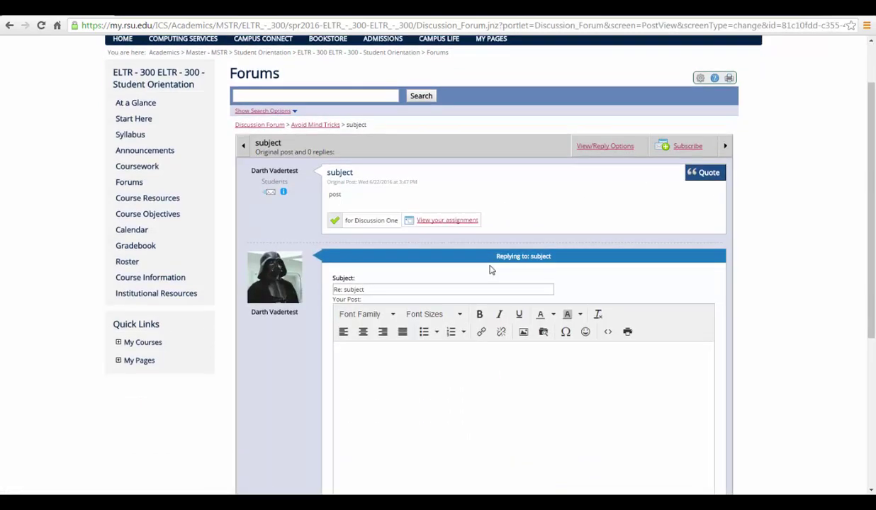
click(378, 205)
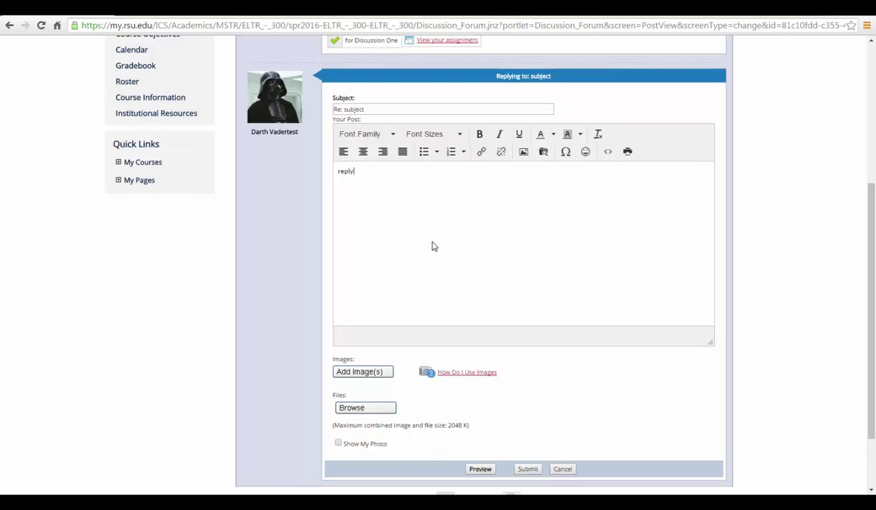
scroll(425, 241, down, 2)
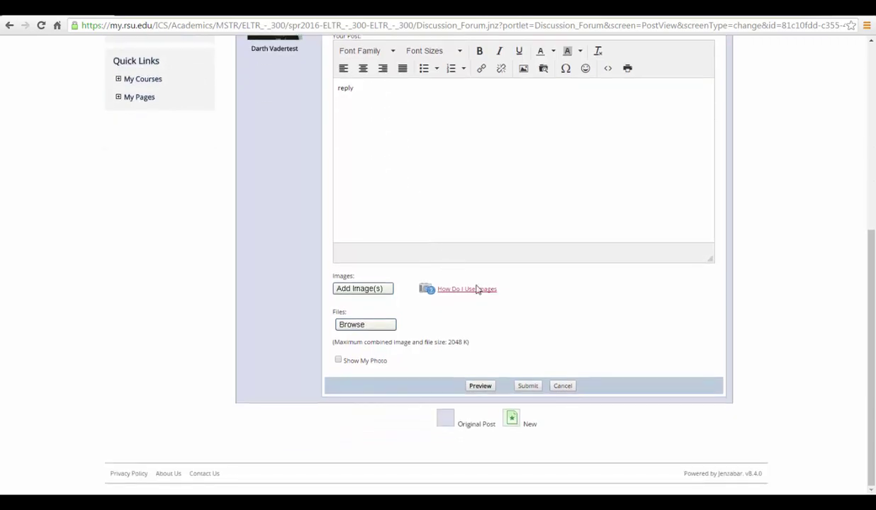
click(532, 386)
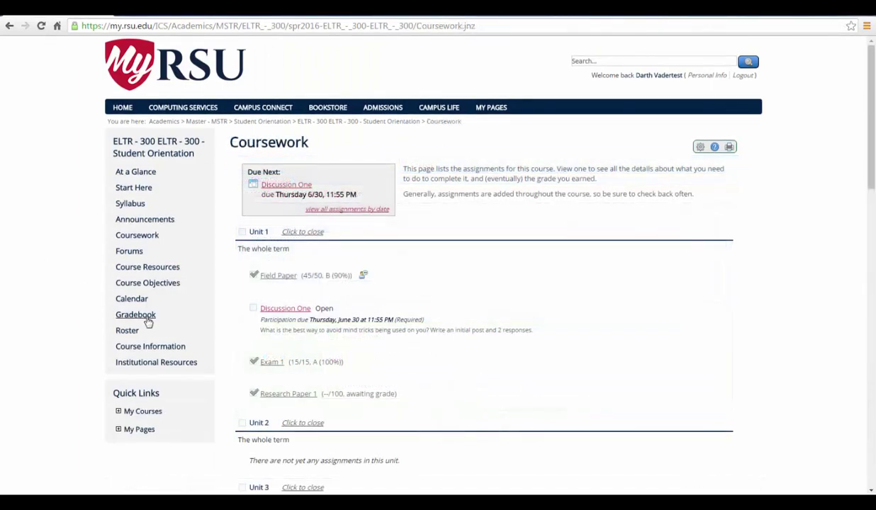
Check the course Gradebook and view the Field Paper's 45/50 grade and feedback
click(147, 320)
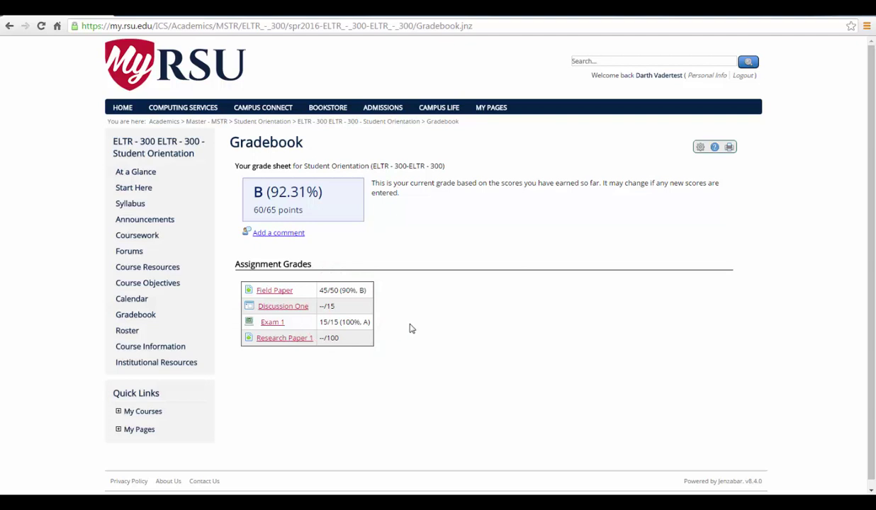
click(269, 305)
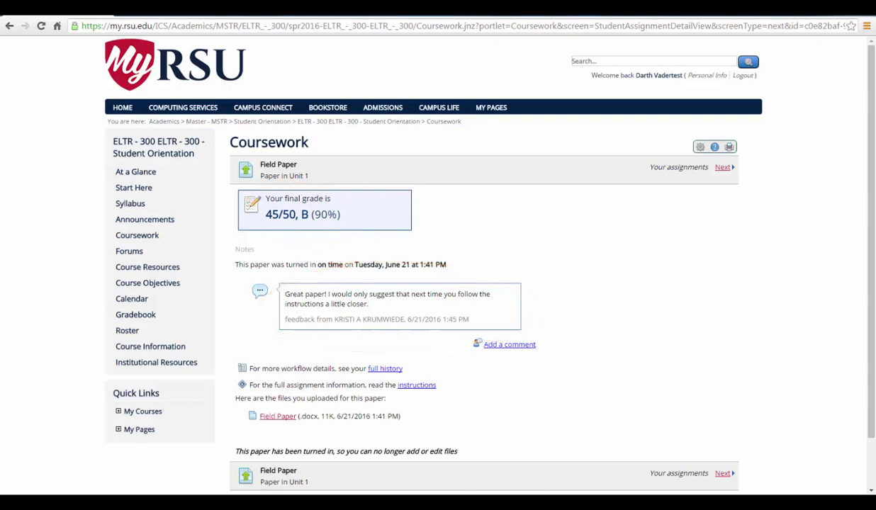
Open the course Roster and scroll through its 9 members (6 faculty, 3 students)
click(126, 331)
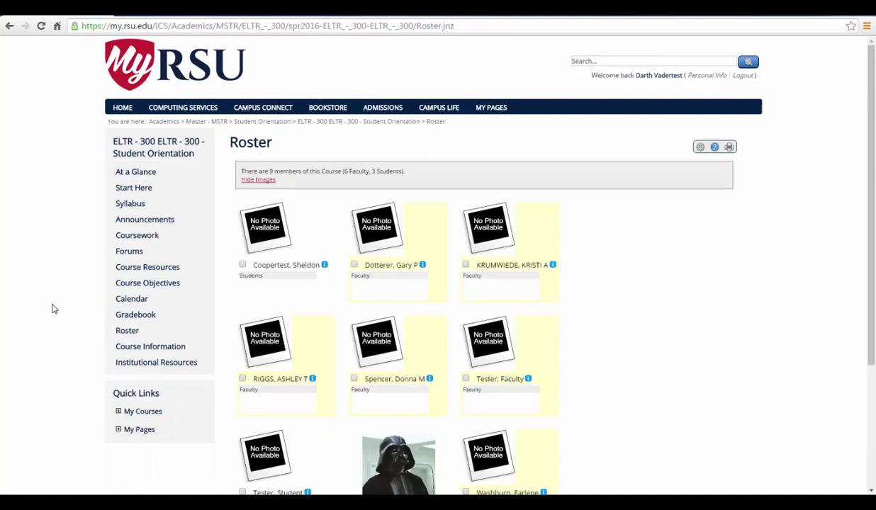
scroll(59, 270, down, 3)
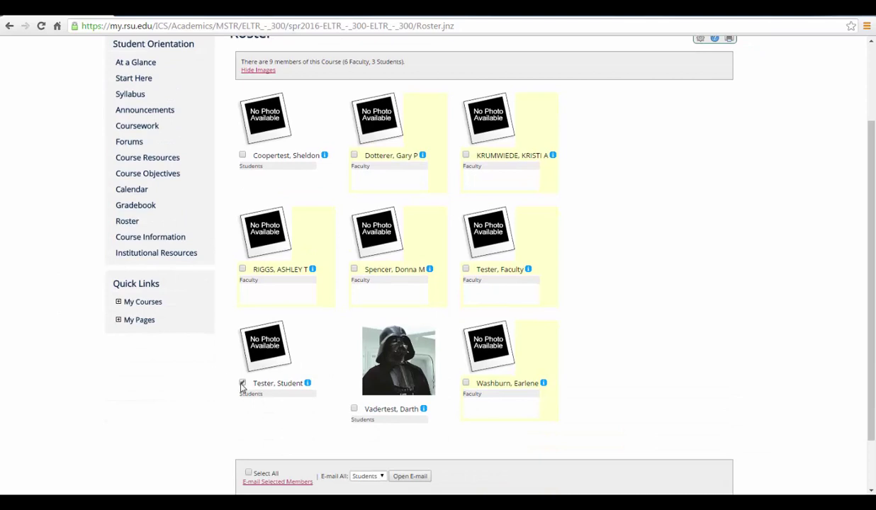
scroll(228, 383, down, 2)
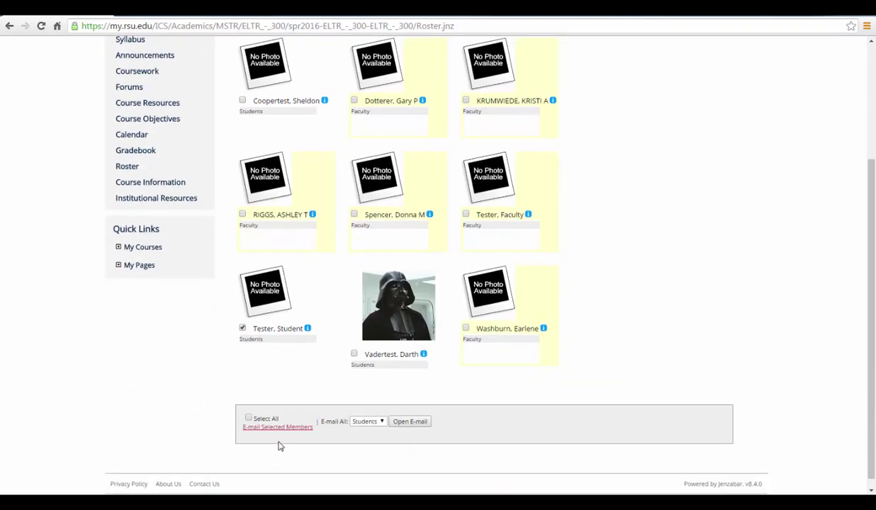